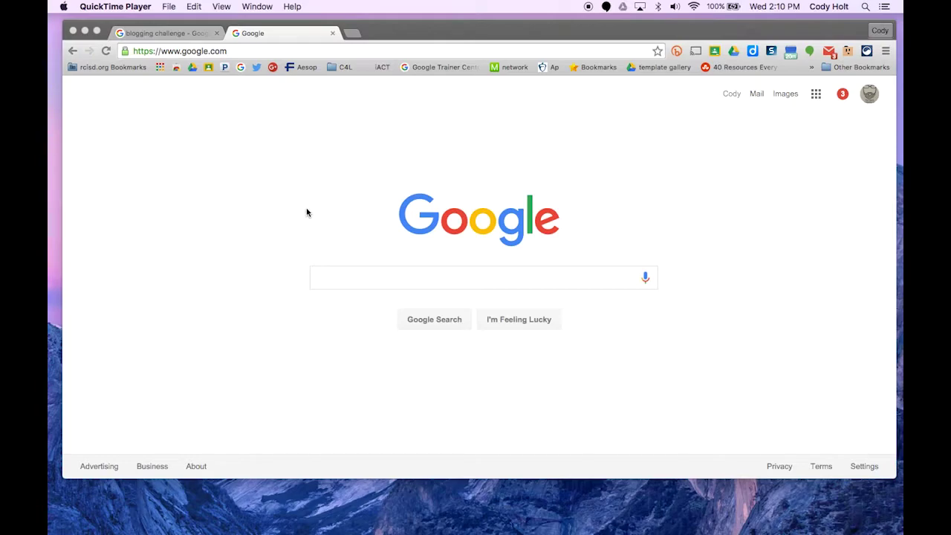
Go to blogger.com to reach the dashboard listing the account's four blogs
click(198, 53)
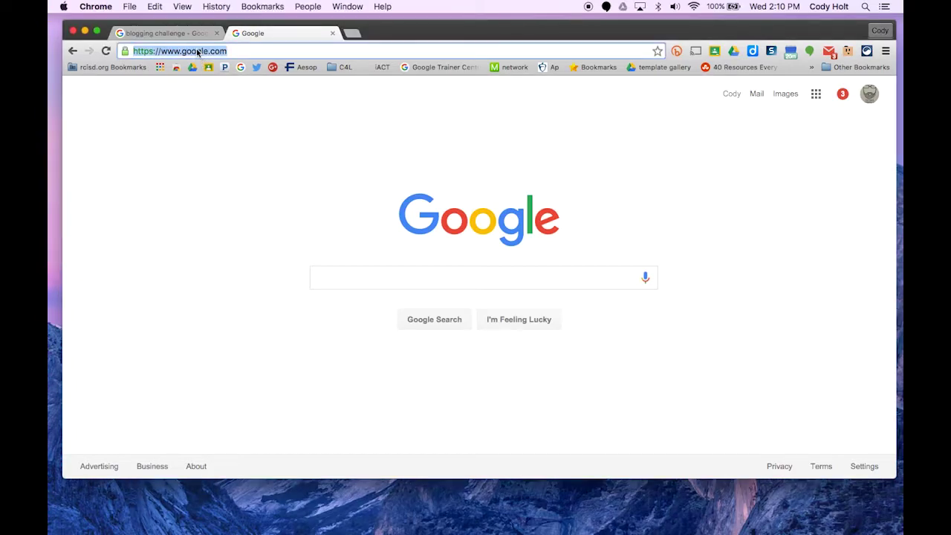
text(blogger.com)
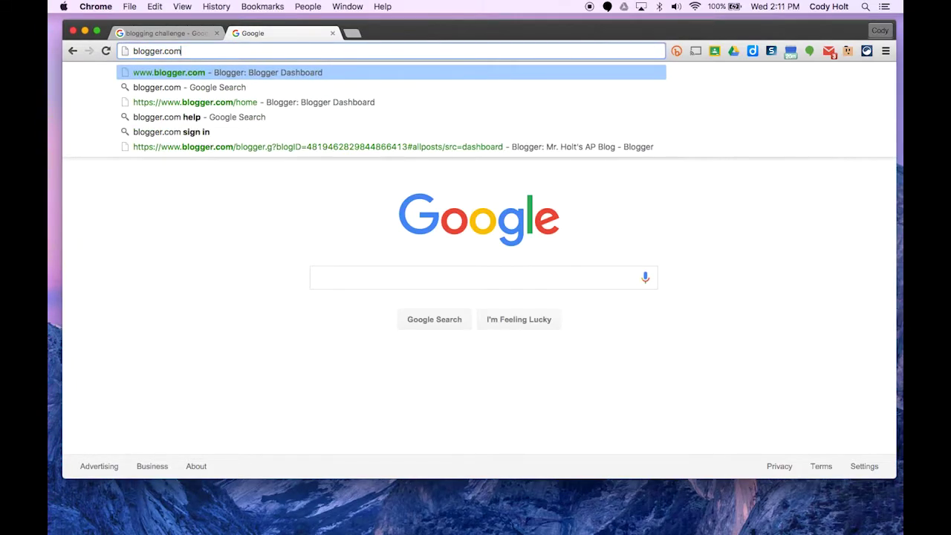
key(Return)
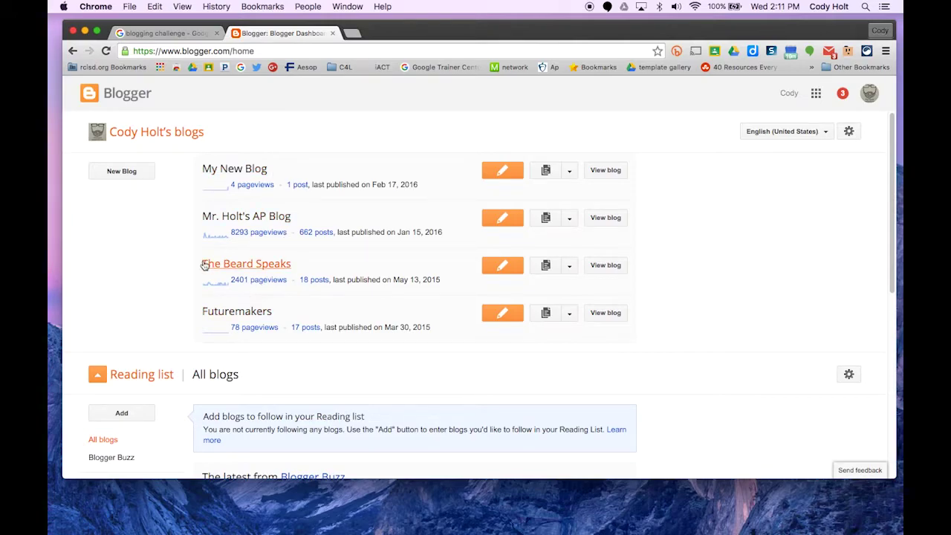
Start a new blog titled 'My Second New Blog' at address My2ndSecondNewBlog.blogspot.com
click(121, 171)
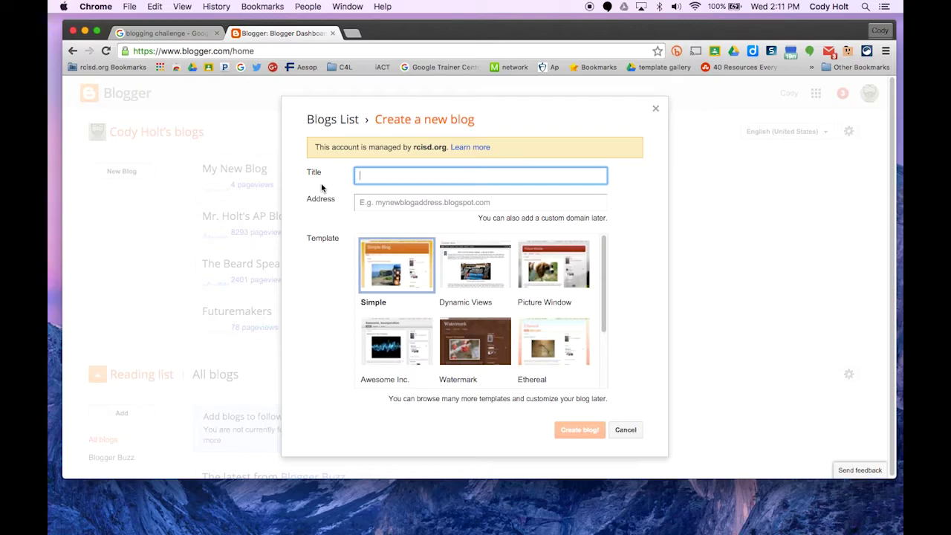
text(My Second New Blog)
click(378, 205)
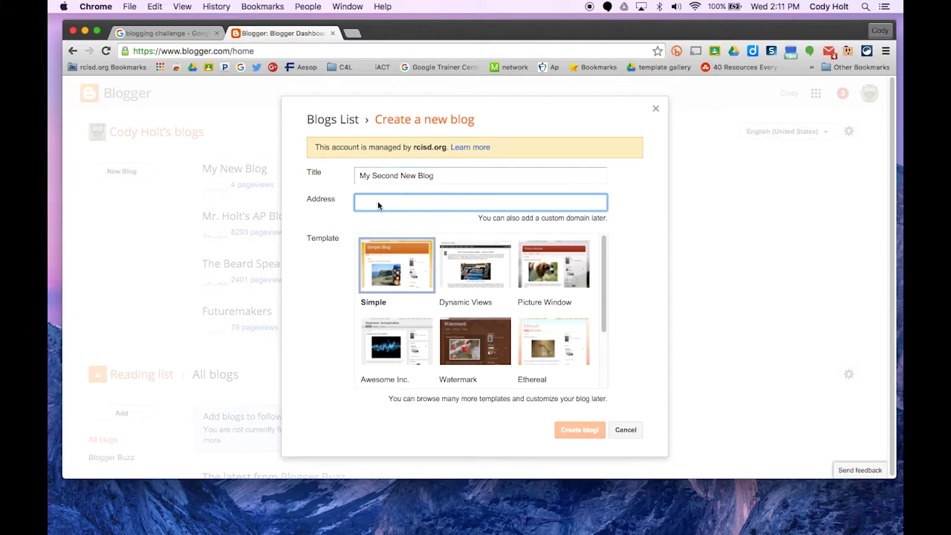
text(MySecond)
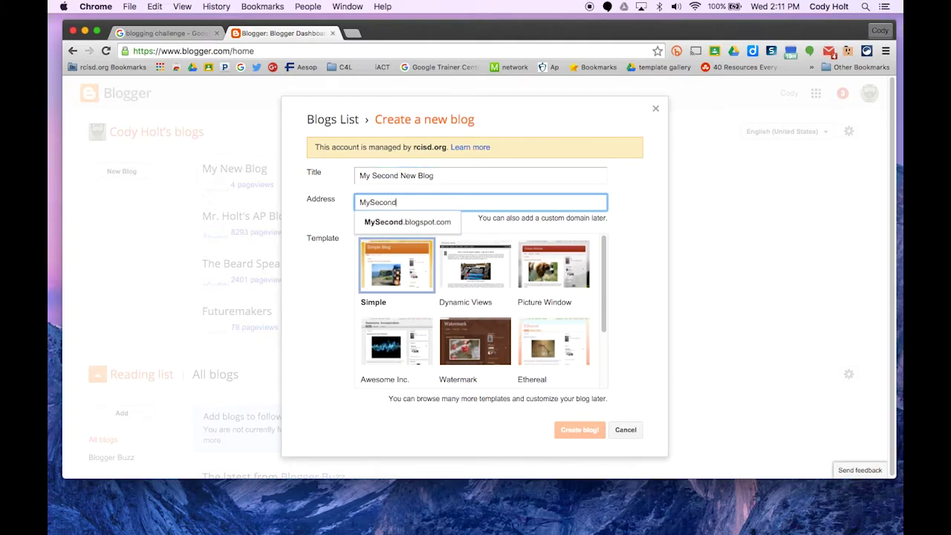
text(NewBl)
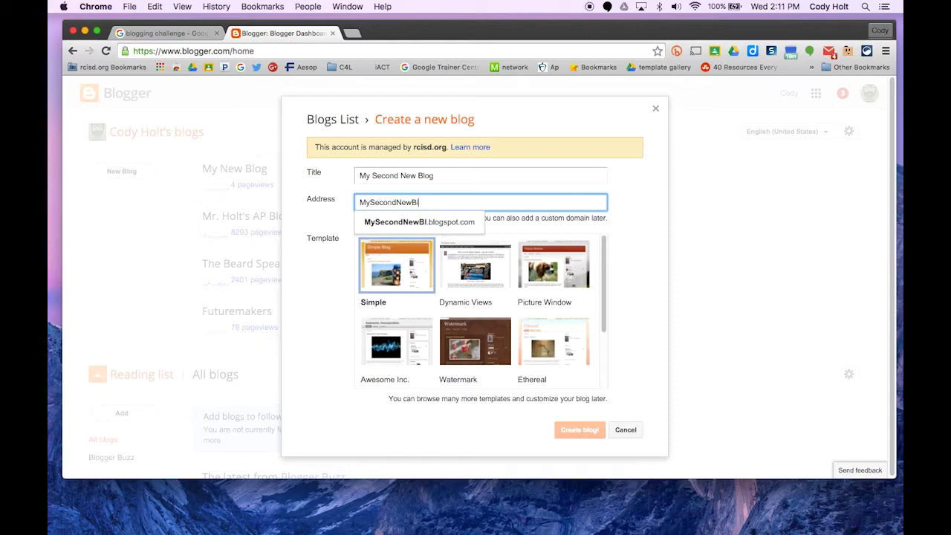
text(og.)
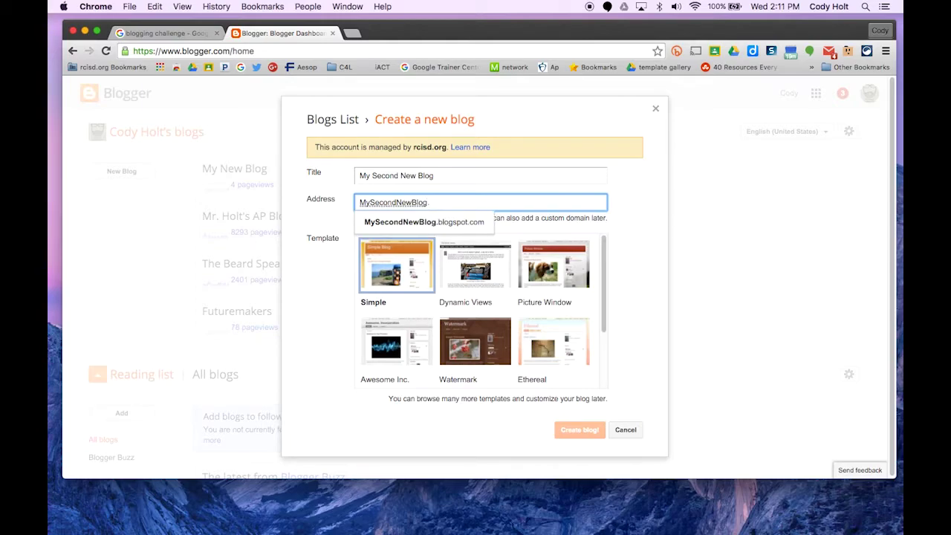
text(glogspot.com)
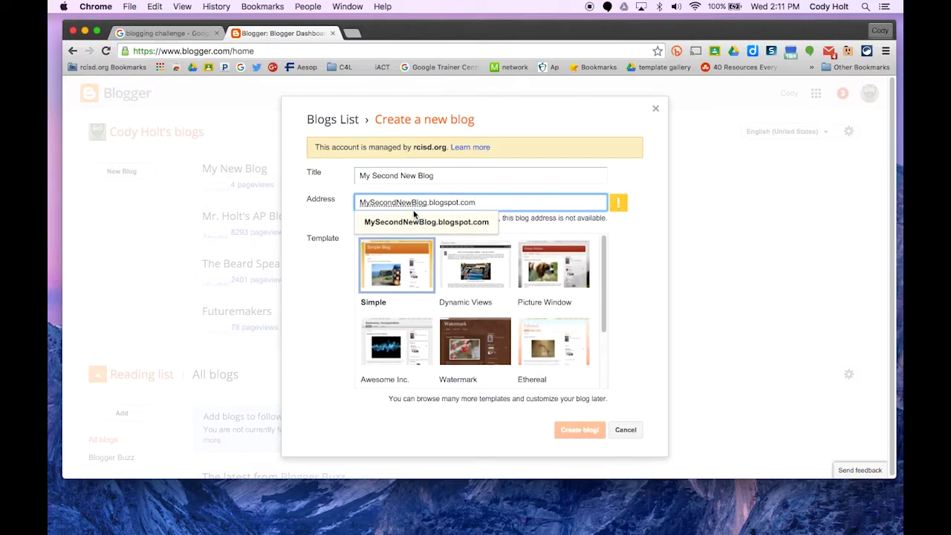
click(370, 202)
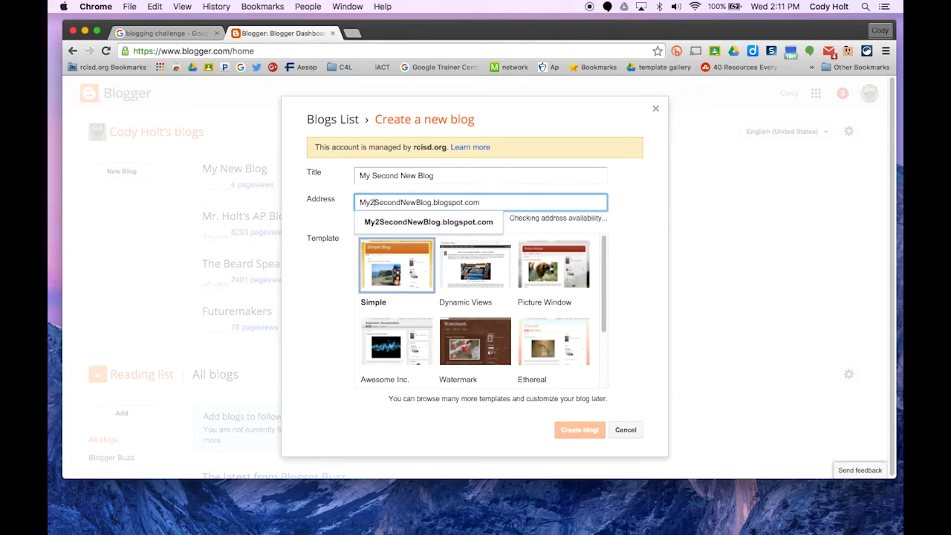
text(2nd)
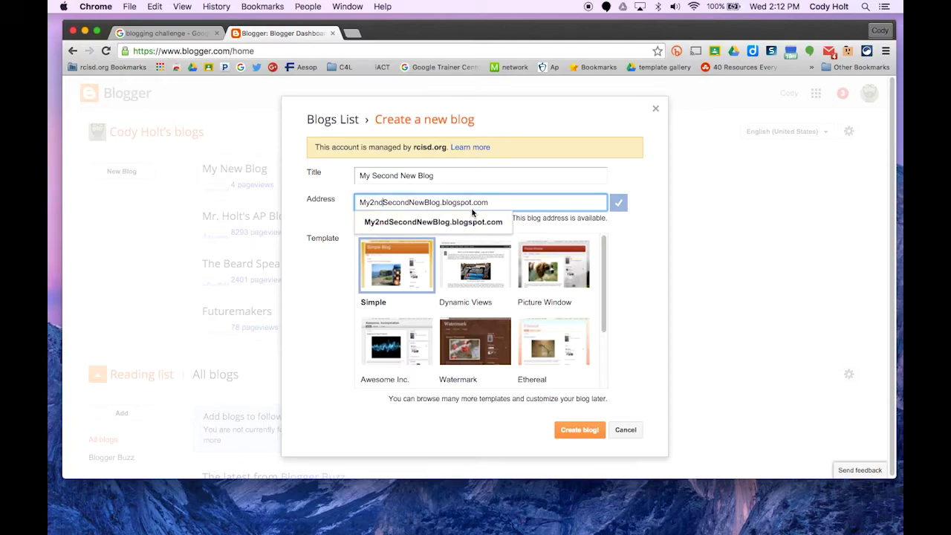
click(629, 237)
Choose the Travel template for the new blog
scroll(419, 286, down, 3)
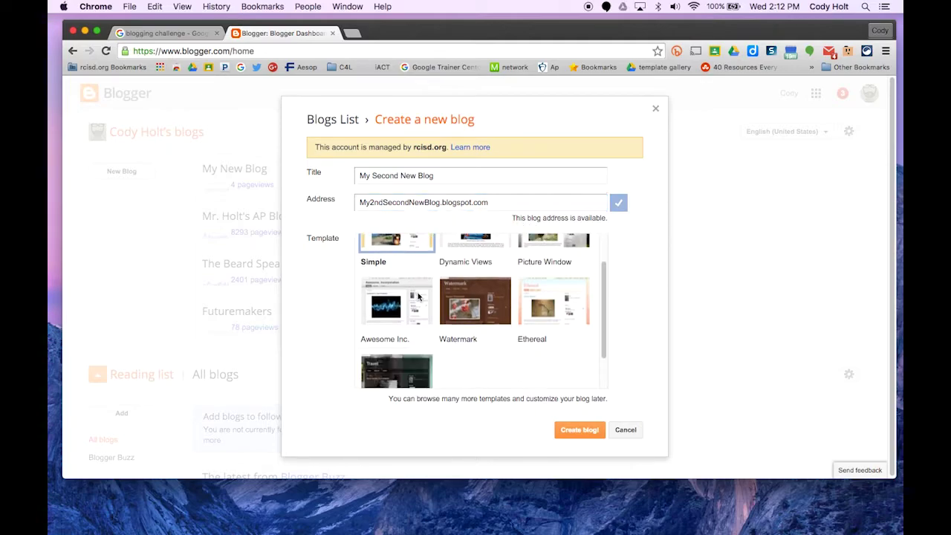
scroll(445, 321, up, 3)
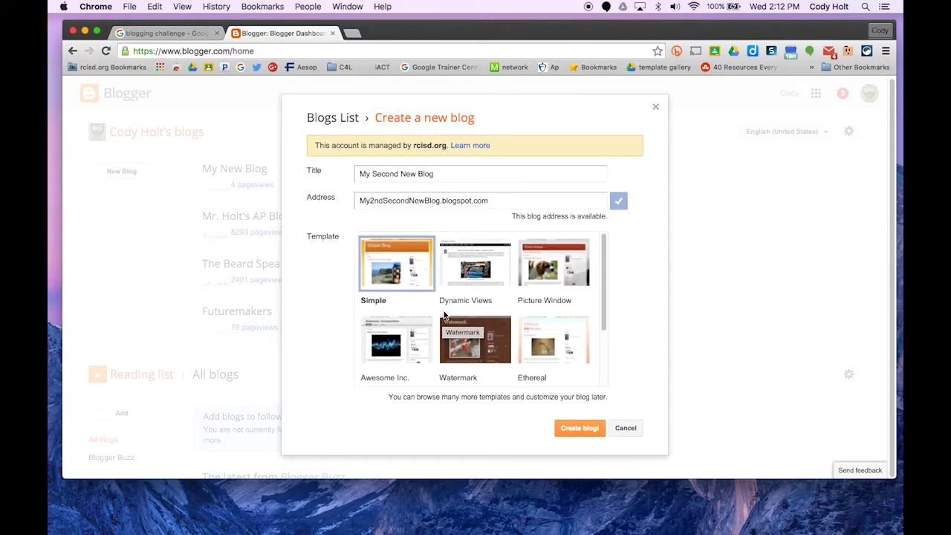
scroll(461, 289, down, 2)
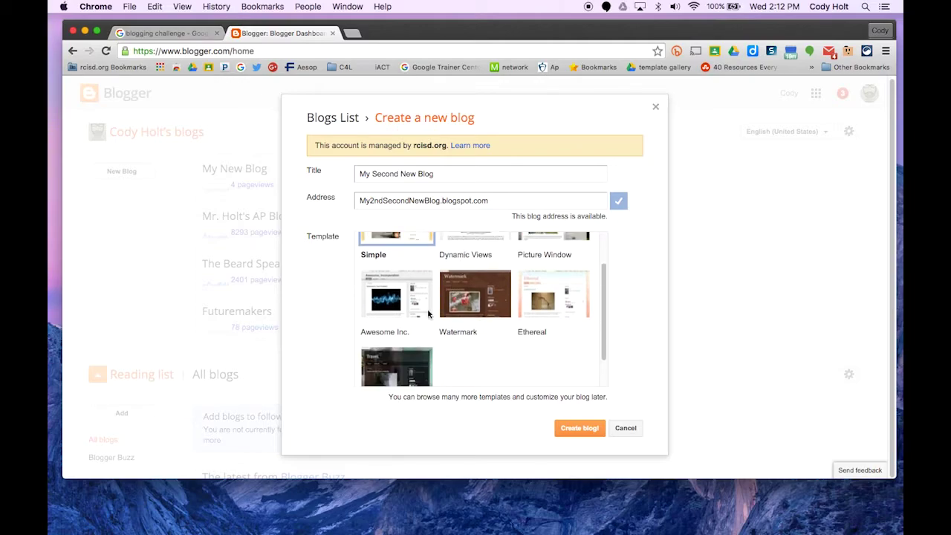
click(399, 360)
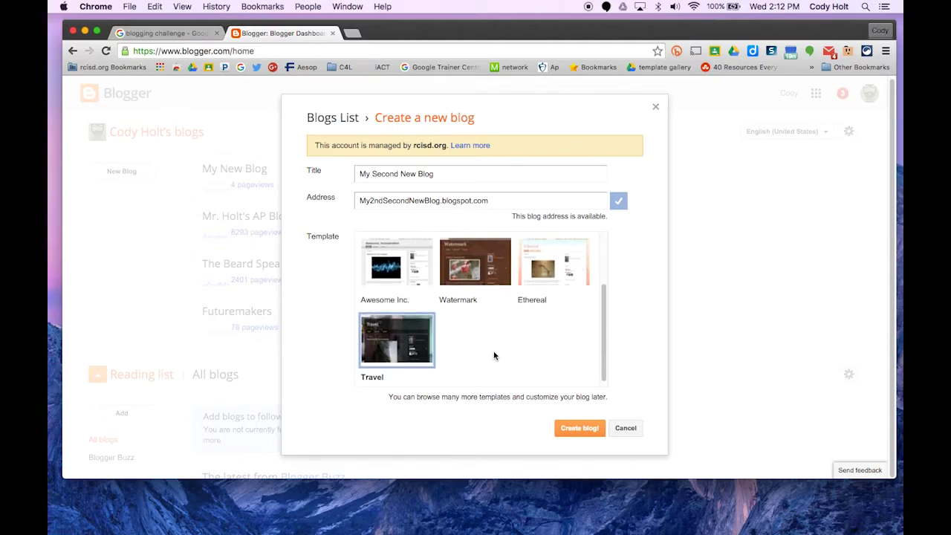
Create the blog and decline the Google Domains custom-domain offer
click(579, 428)
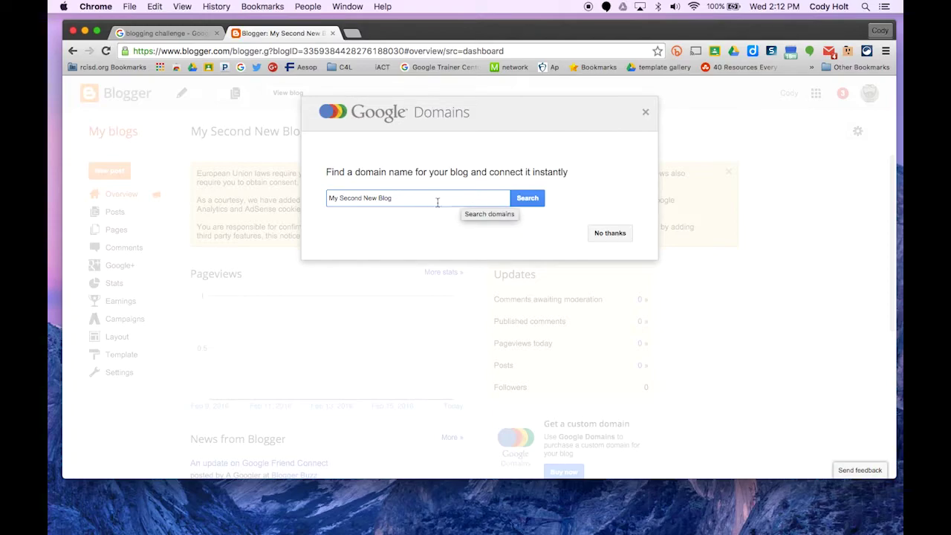
click(606, 234)
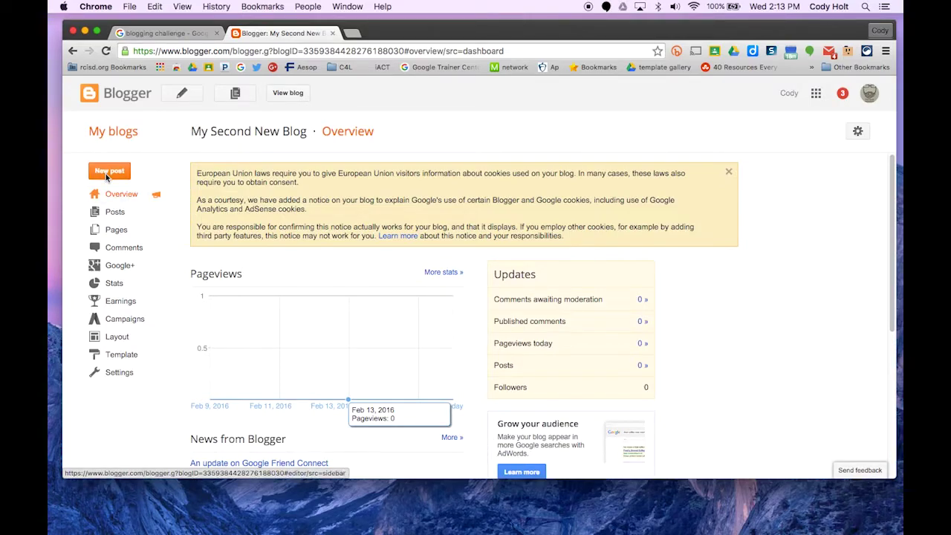
Start a new post titled 'My First Blog Post'
click(106, 173)
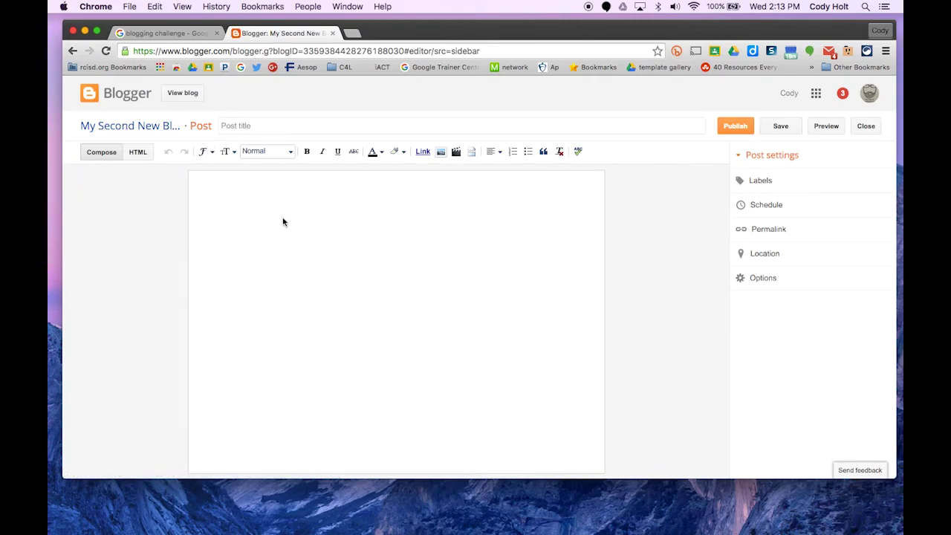
click(253, 127)
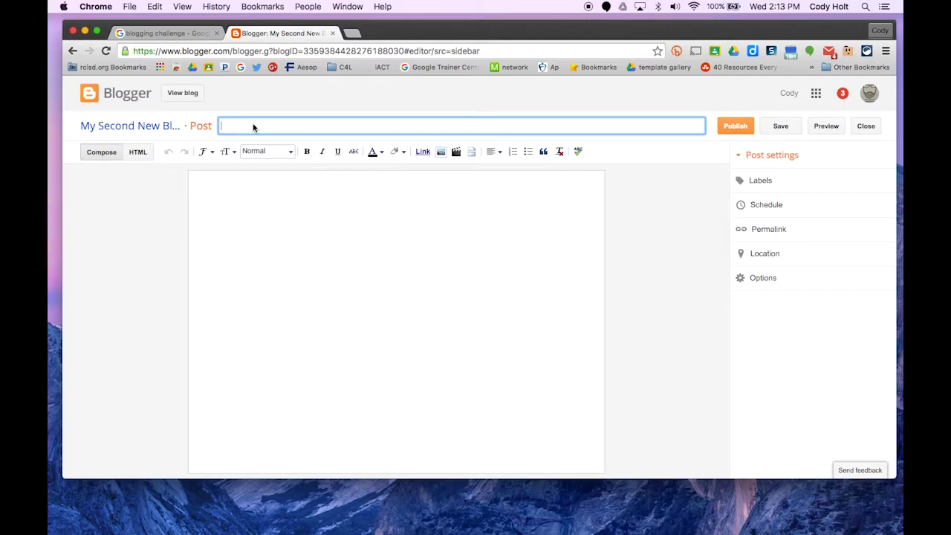
text(My First Blog Post)
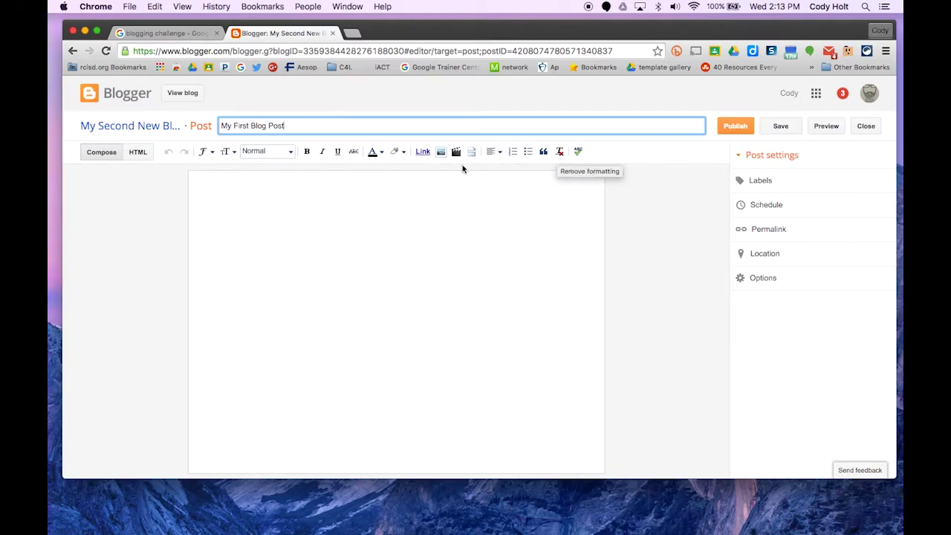
Fill the post body with lines of placeholder text, then open Add Images
click(249, 205)
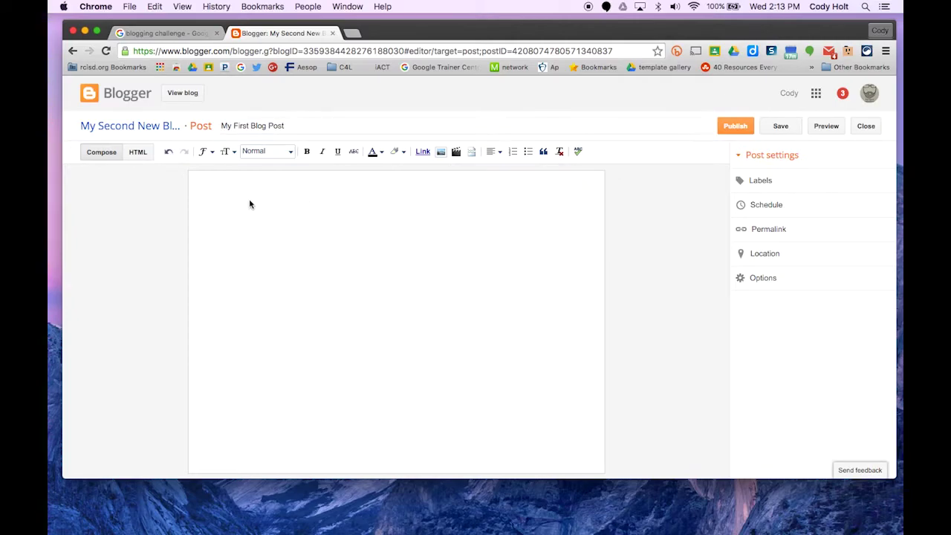
text(jsf;lsdjfsld;fjasdl;fajksl;fasjfl;asdjf sld;fjsadl;fjsdfl;sdjfl;sdfjsdl;)
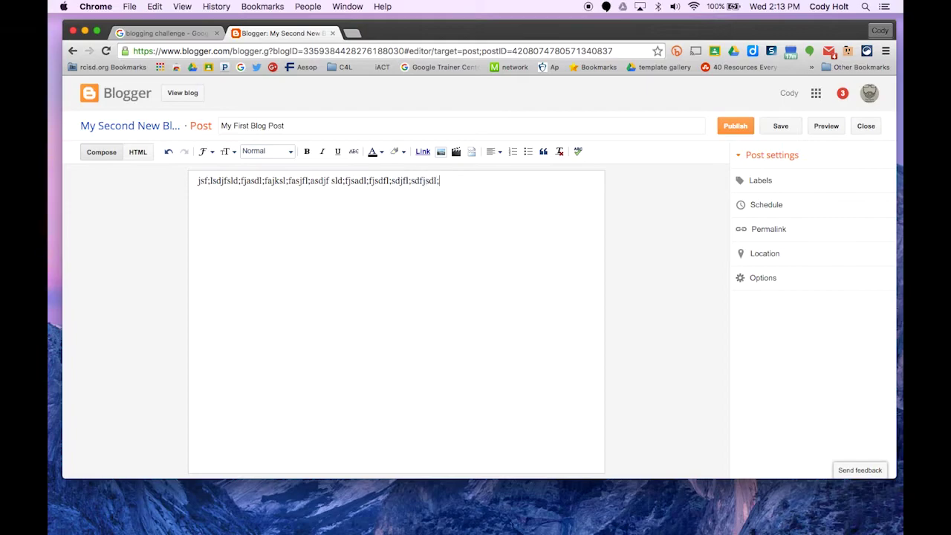
text(fjsadl;fkjsdfl;skdjfl;sdjfls;adfjsa;ldfkjskdfj)
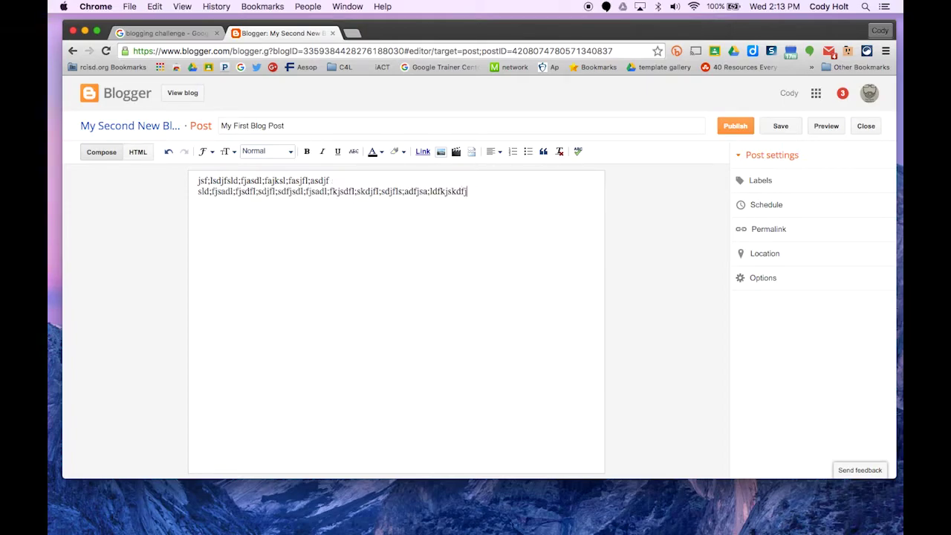
text(sa'df)
key(Return)
text(sdkfljsdl;fkjsadlfjksdf)
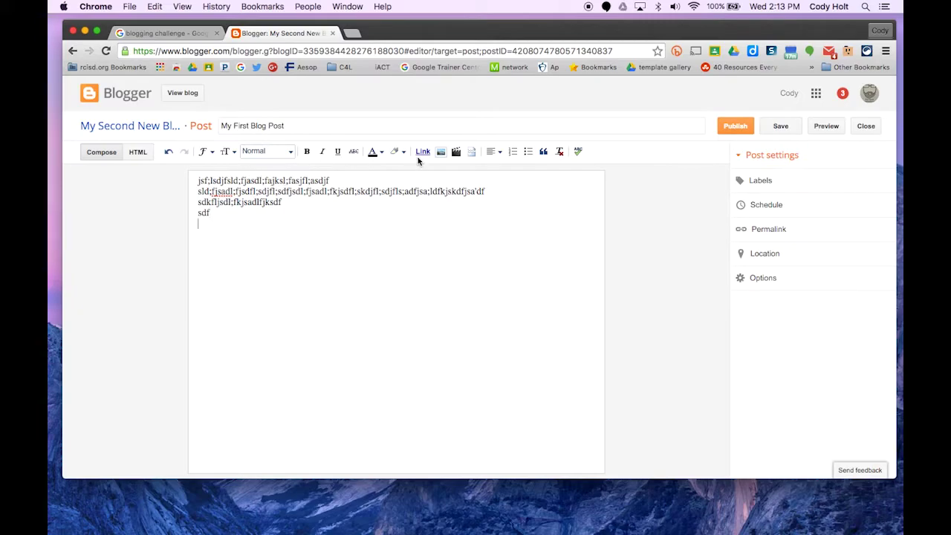
click(440, 152)
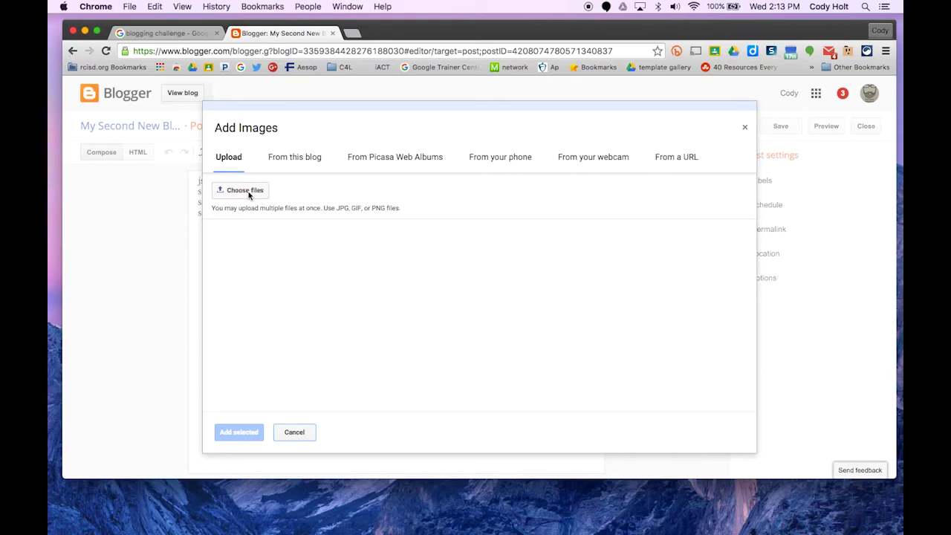
Upload blog challenge background.png, insert it into the post, and size it Large
click(249, 195)
scroll(354, 217, down, 3)
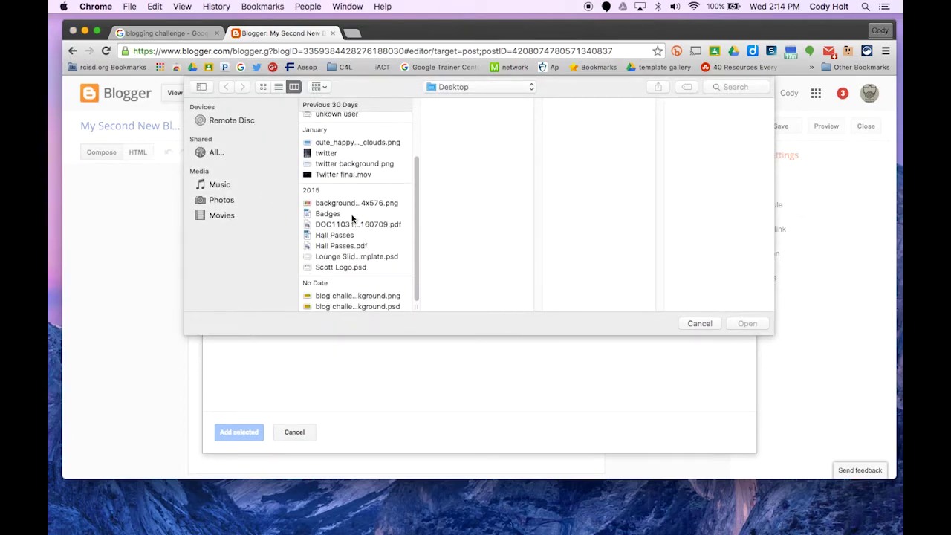
click(352, 296)
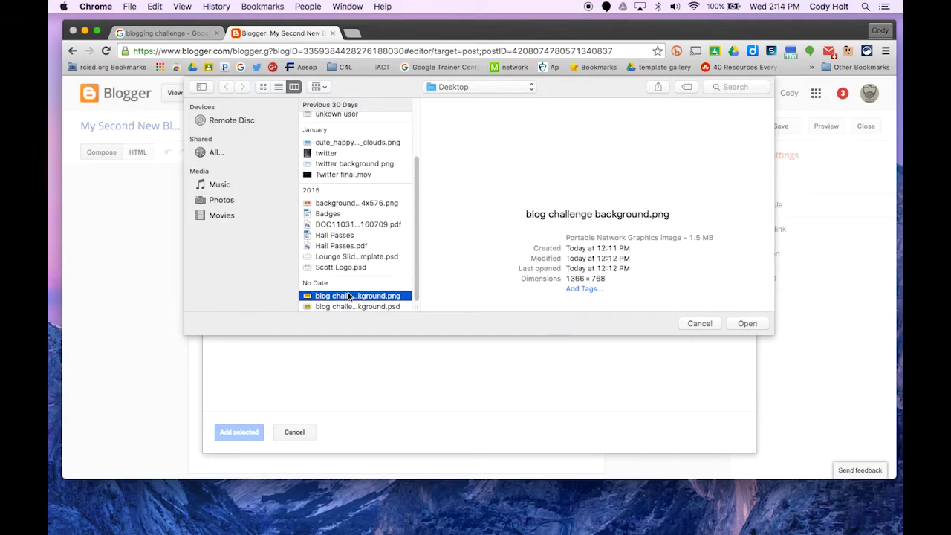
click(744, 323)
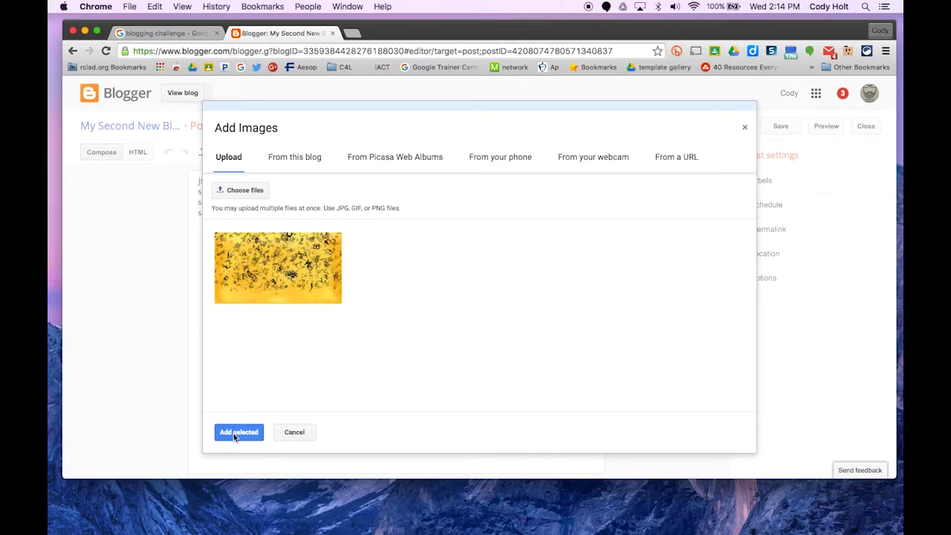
click(233, 433)
click(381, 285)
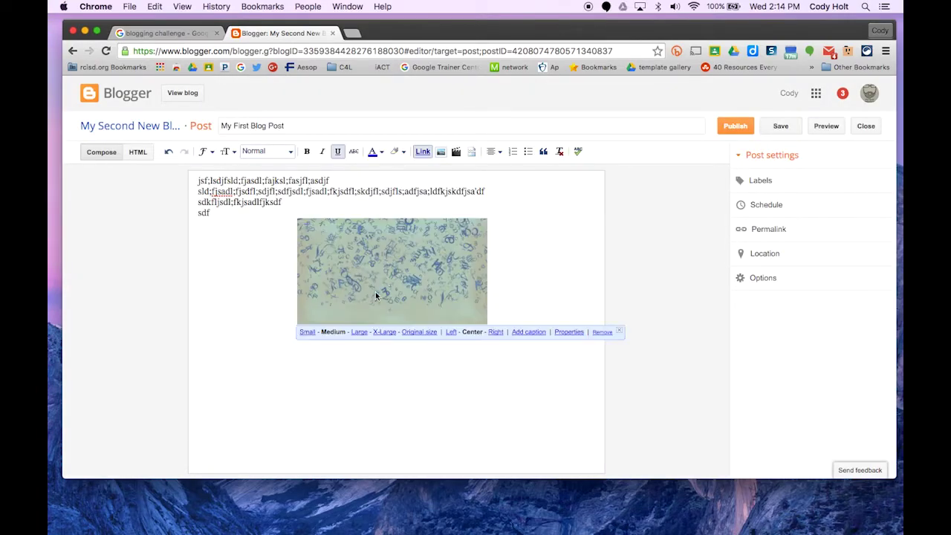
click(359, 332)
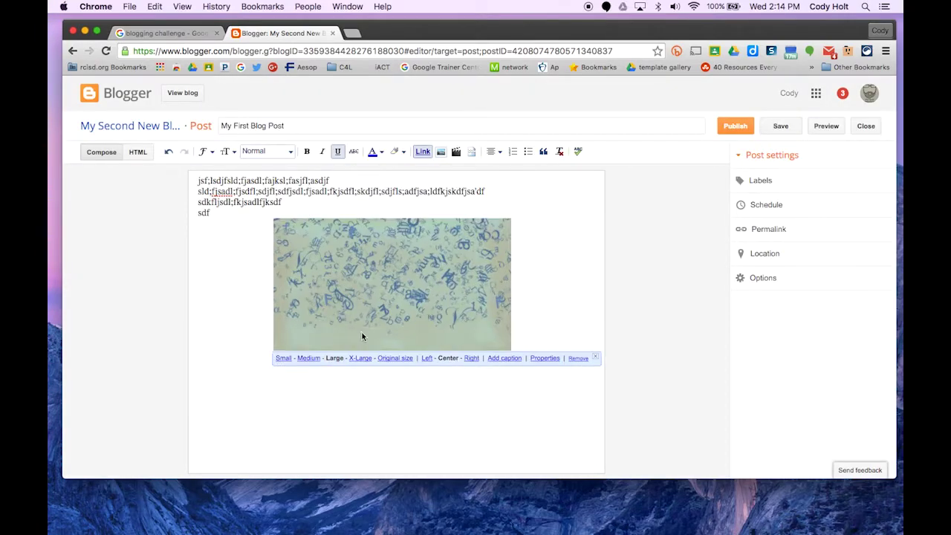
Left-align the image and caption it 'This is a bunch of letters falling.'
click(426, 358)
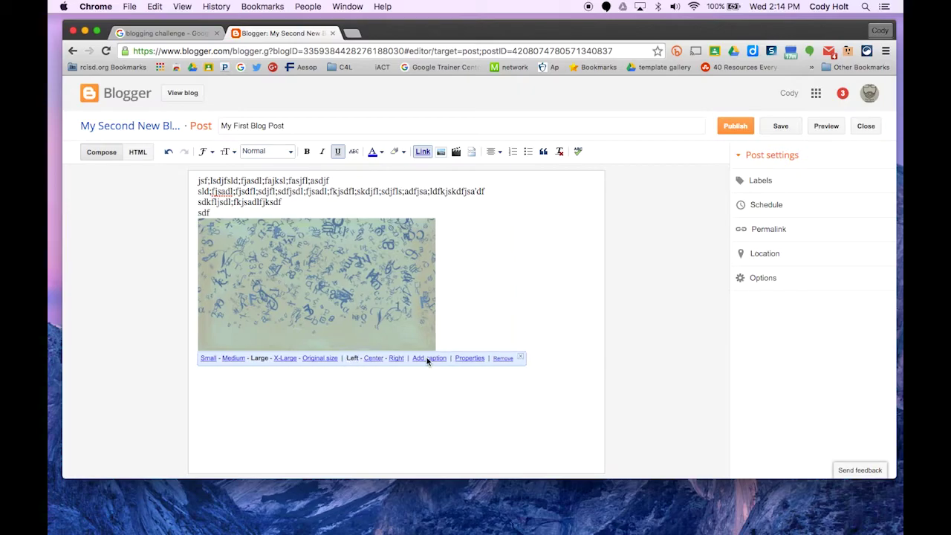
click(430, 358)
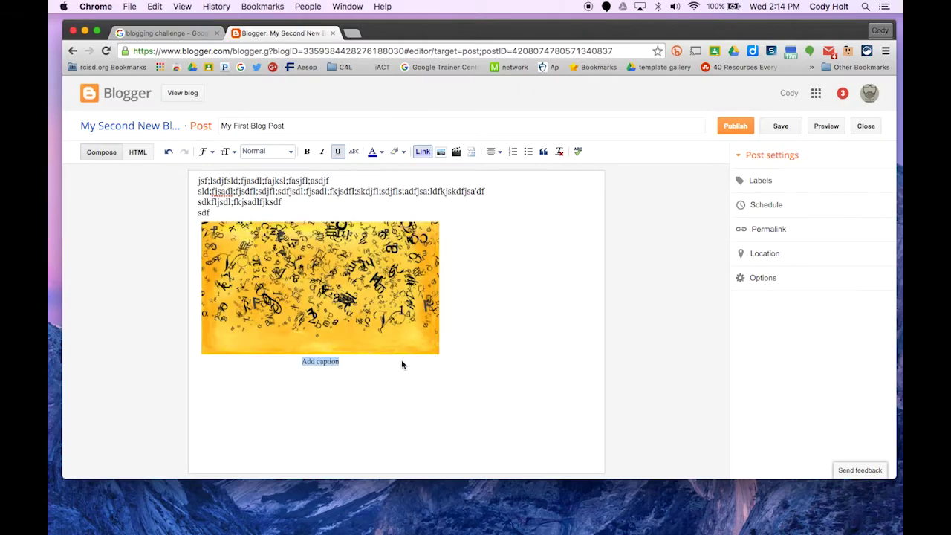
text(This is a bunch of )
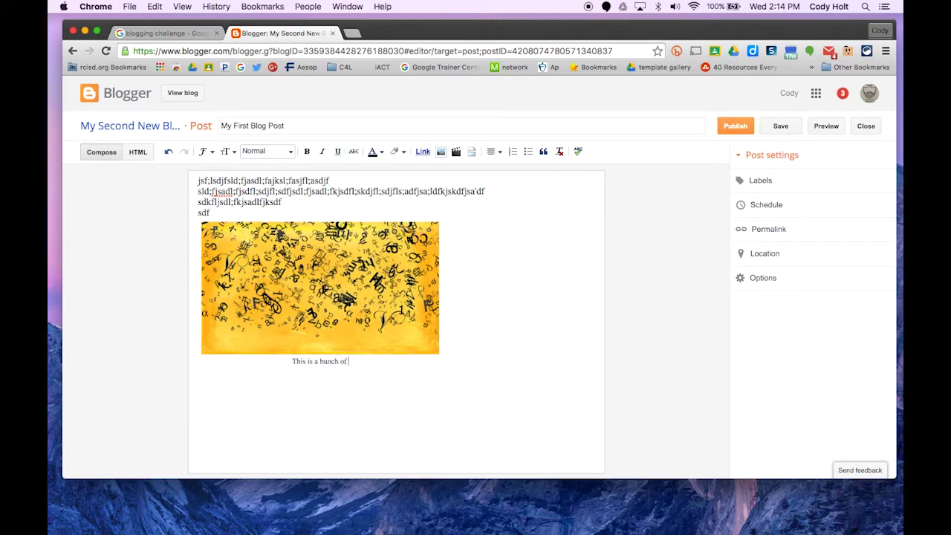
text(letters falling.)
Run spell check on the post and save the draft
click(580, 152)
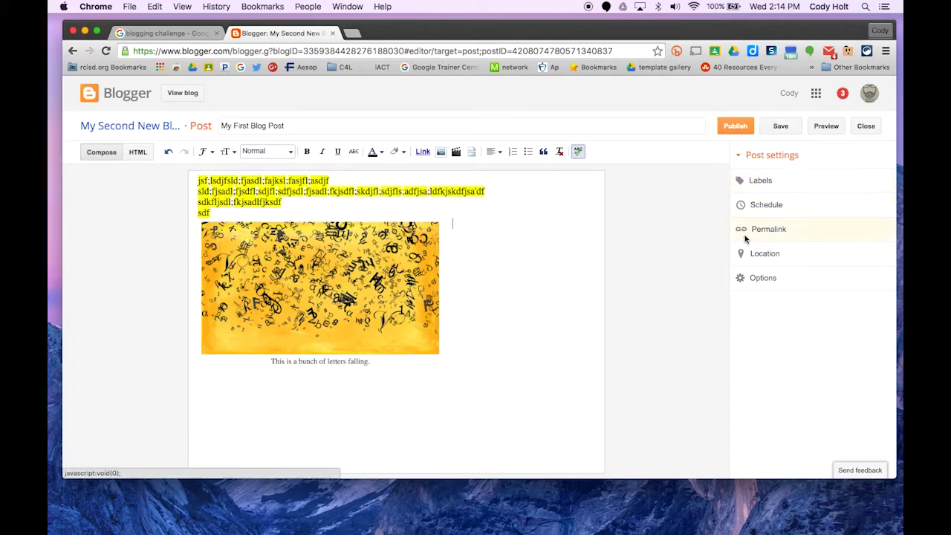
click(780, 127)
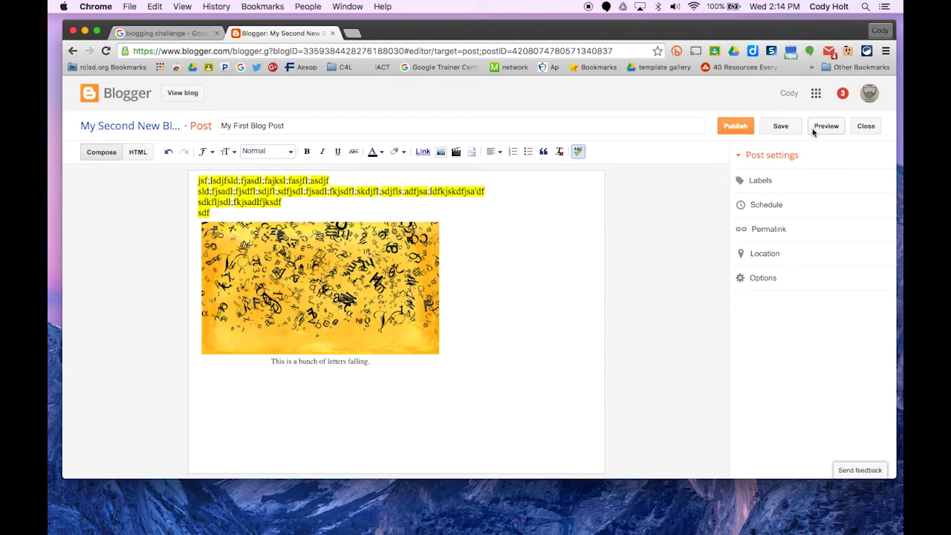
Preview My First Blog Post in a new tab, scroll through it, and return to the editor
click(827, 127)
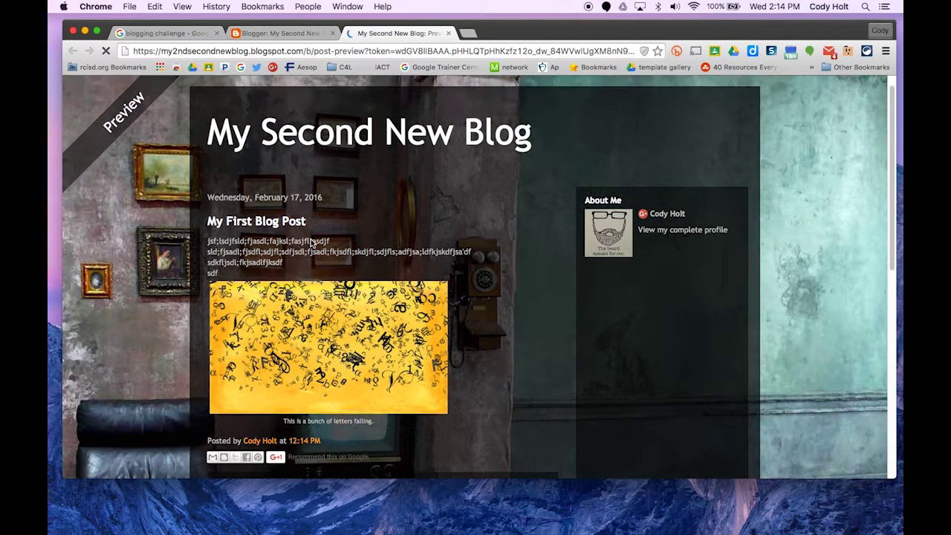
scroll(312, 243, down, 5)
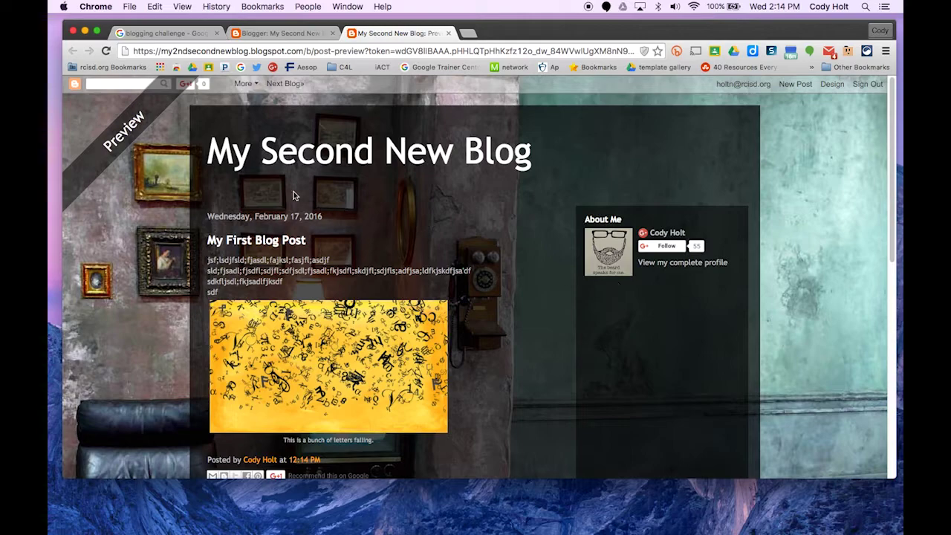
scroll(275, 216, down, 1)
scroll(273, 217, down, 1)
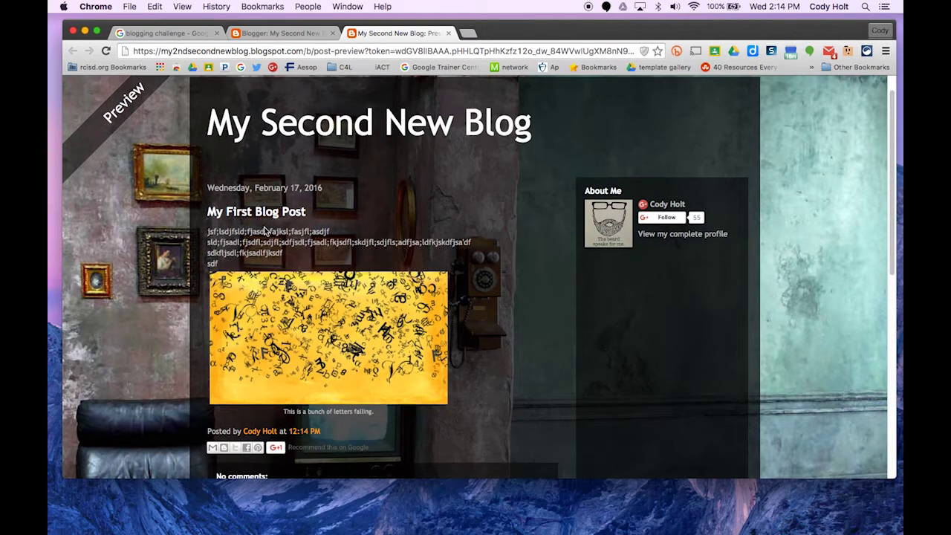
scroll(239, 304, down, 5)
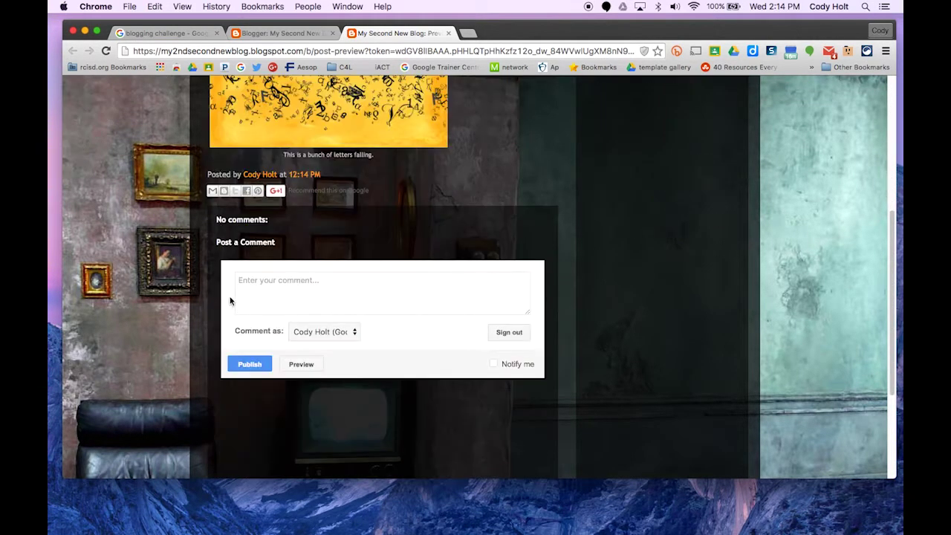
scroll(254, 367, up, 10)
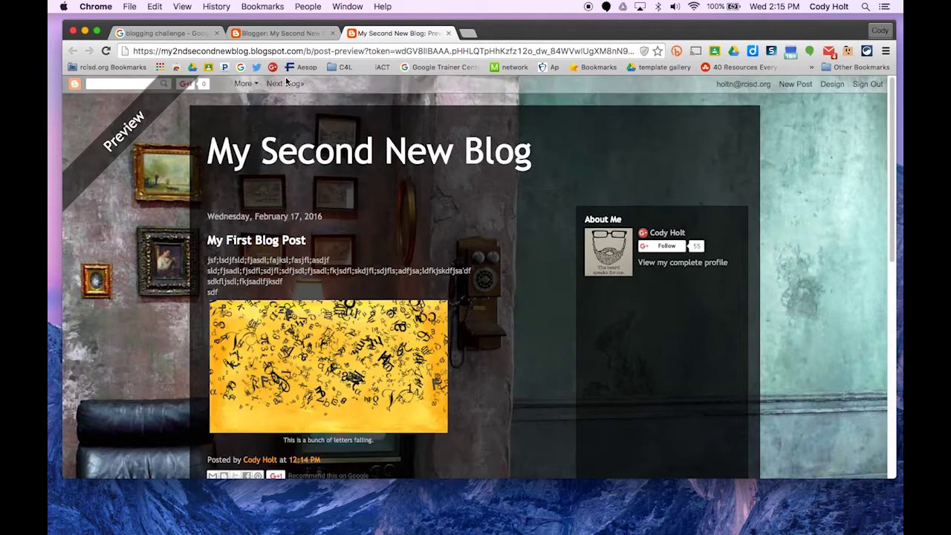
click(276, 33)
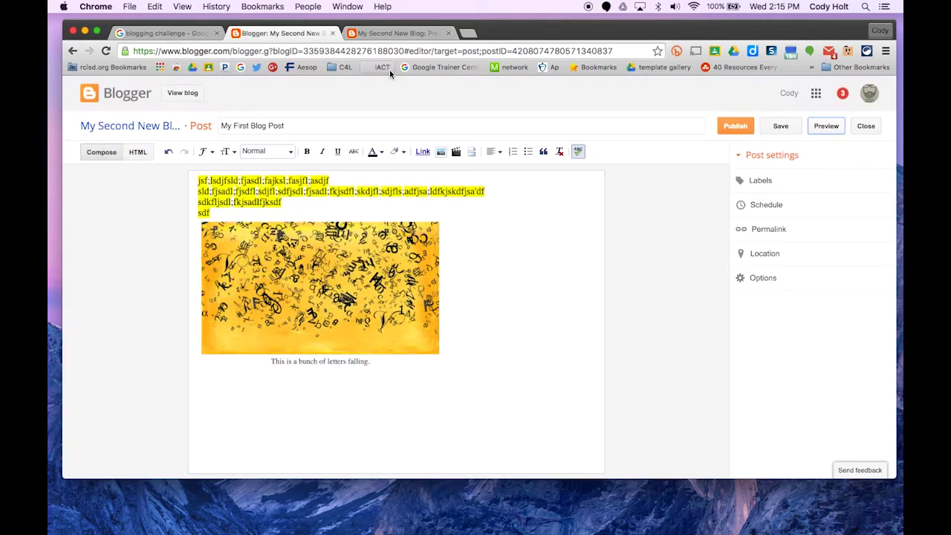
Close the preview, publish My First Blog Post, and skip sharing on Google+
click(447, 33)
click(734, 126)
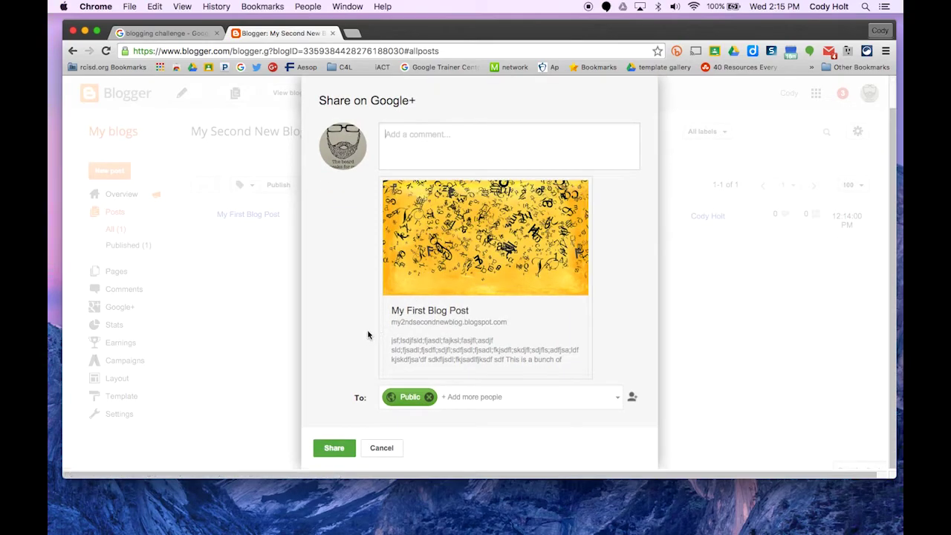
click(381, 448)
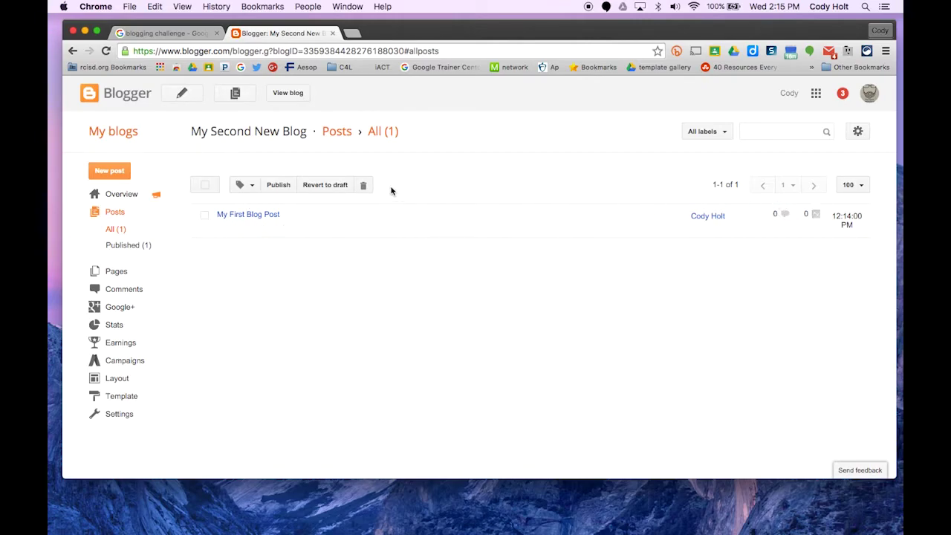
click(284, 95)
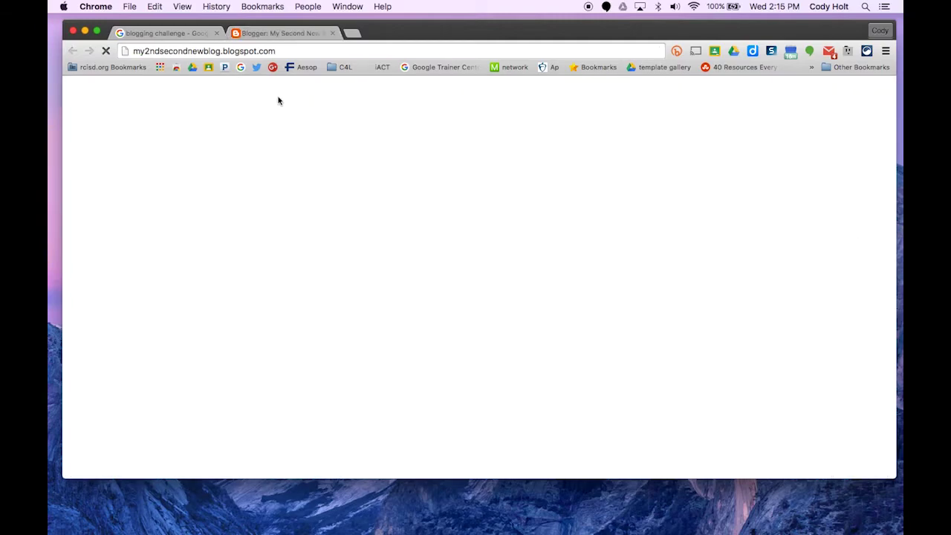
scroll(349, 186, down, 5)
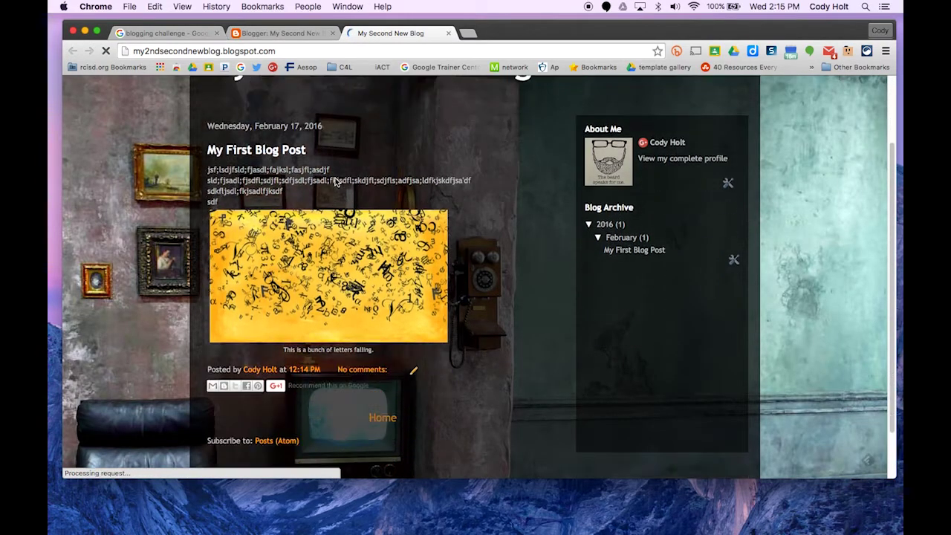
scroll(336, 180, up, 5)
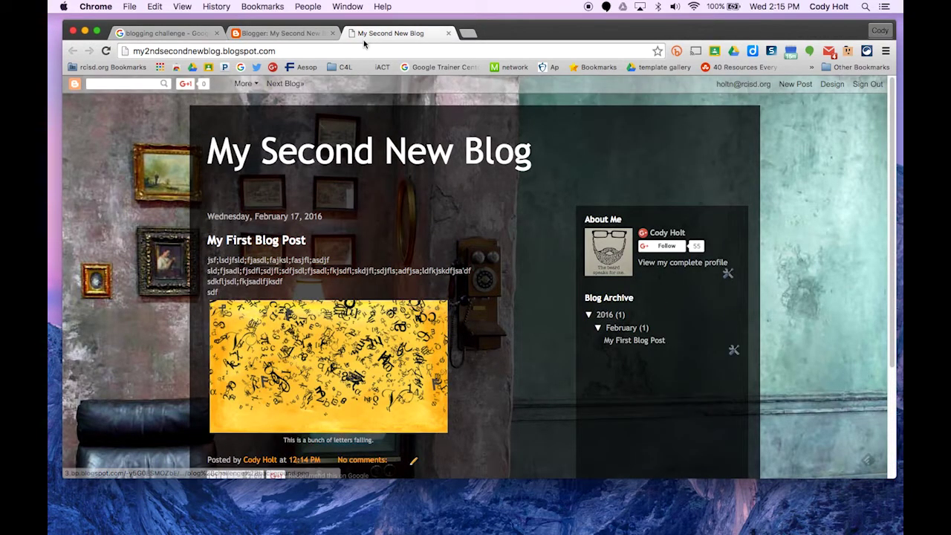
click(448, 34)
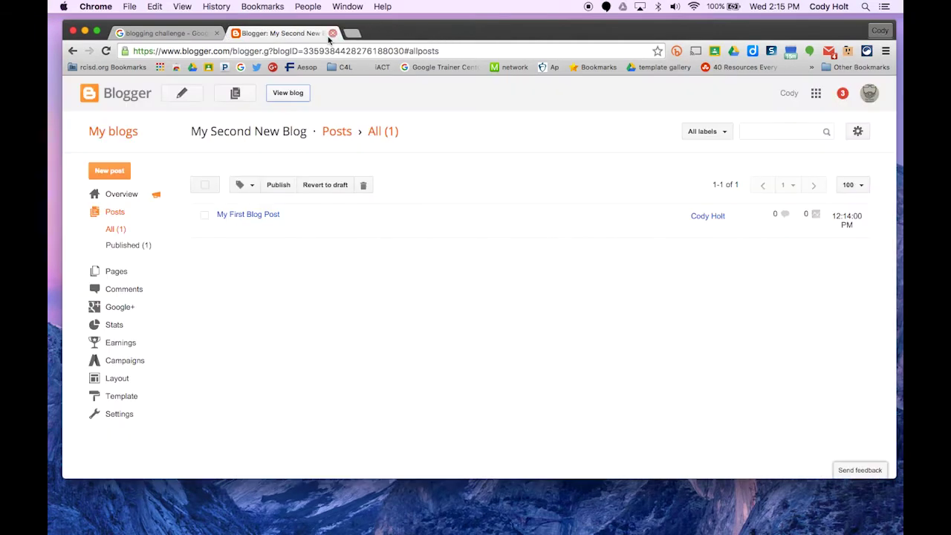
Open The Beard Speaks from My blogs and view its live home page
click(119, 133)
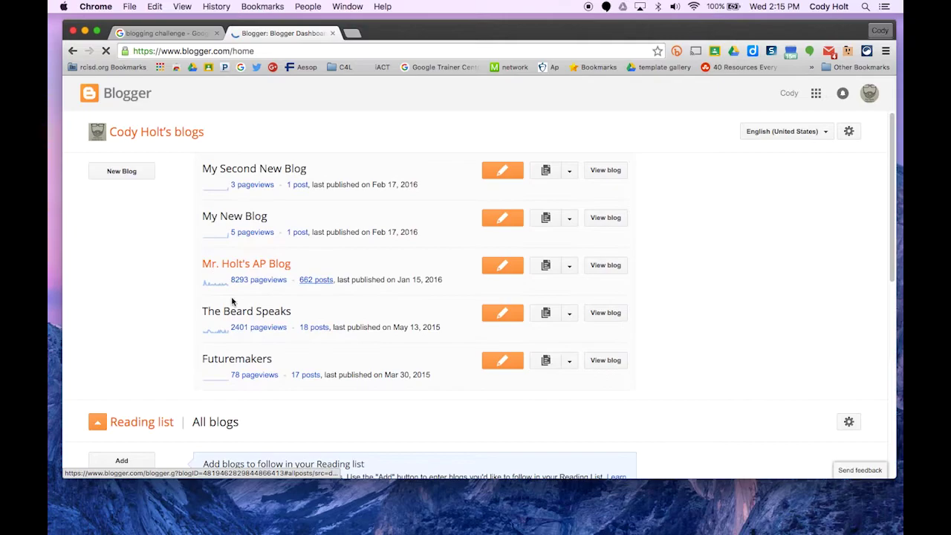
click(241, 317)
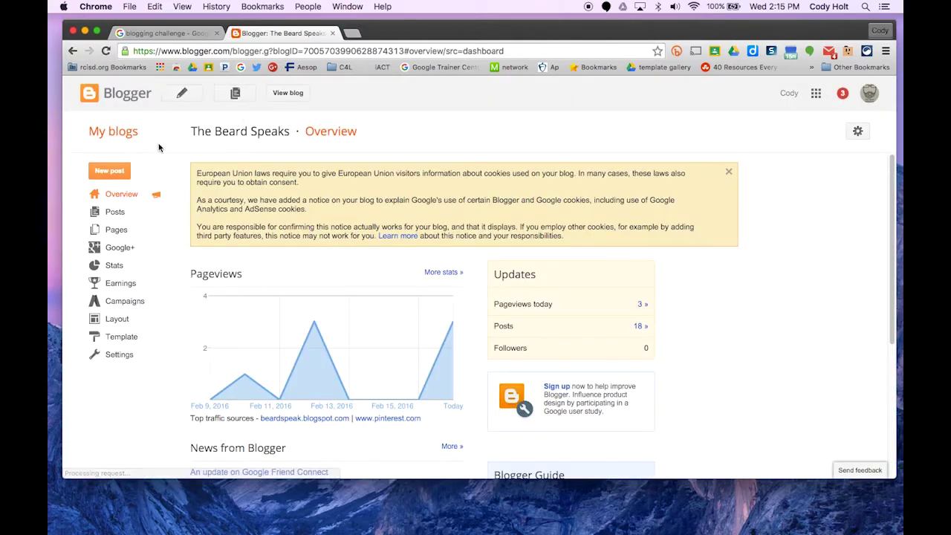
click(285, 94)
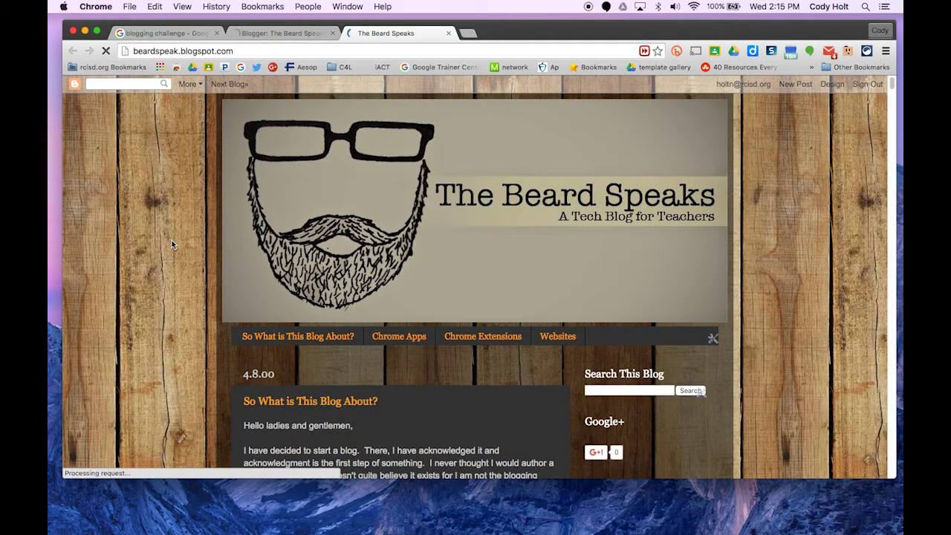
scroll(403, 262, down, 1)
scroll(405, 262, down, 3)
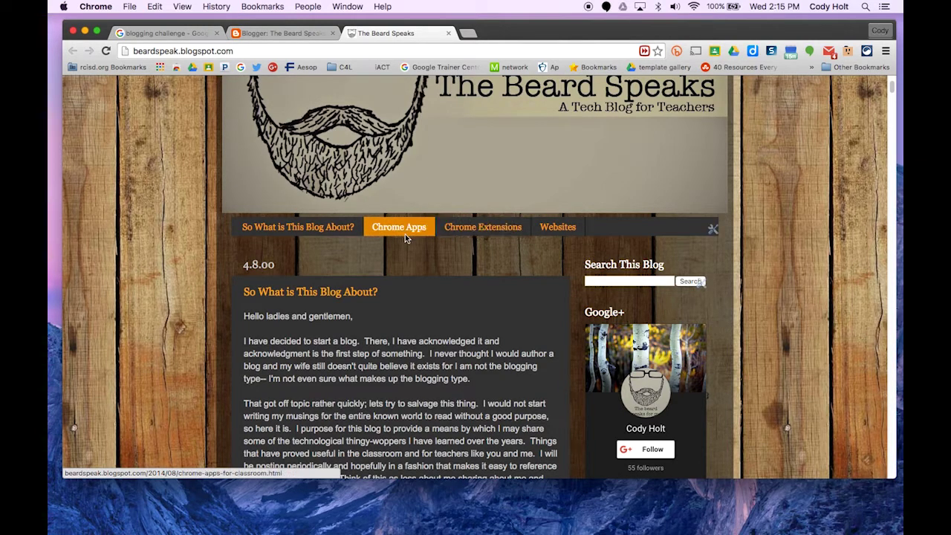
scroll(372, 248, down, 2)
scroll(304, 312, down, 8)
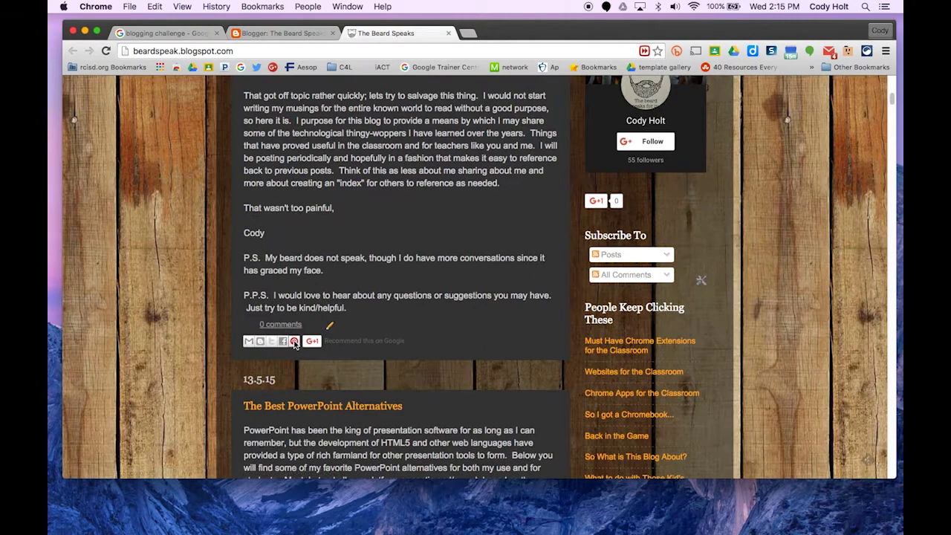
scroll(338, 300, up, 2)
scroll(445, 185, up, 1)
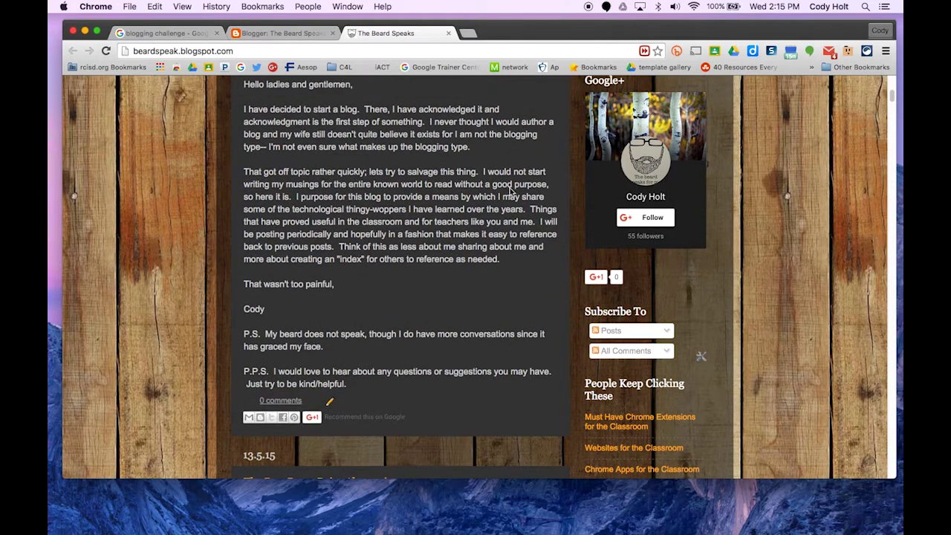
scroll(535, 191, up, 3)
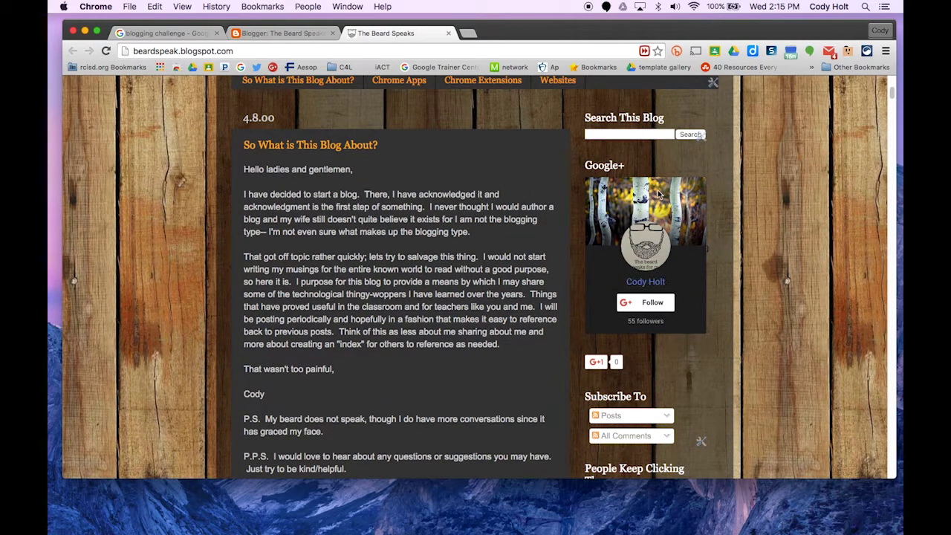
scroll(631, 282, down, 2)
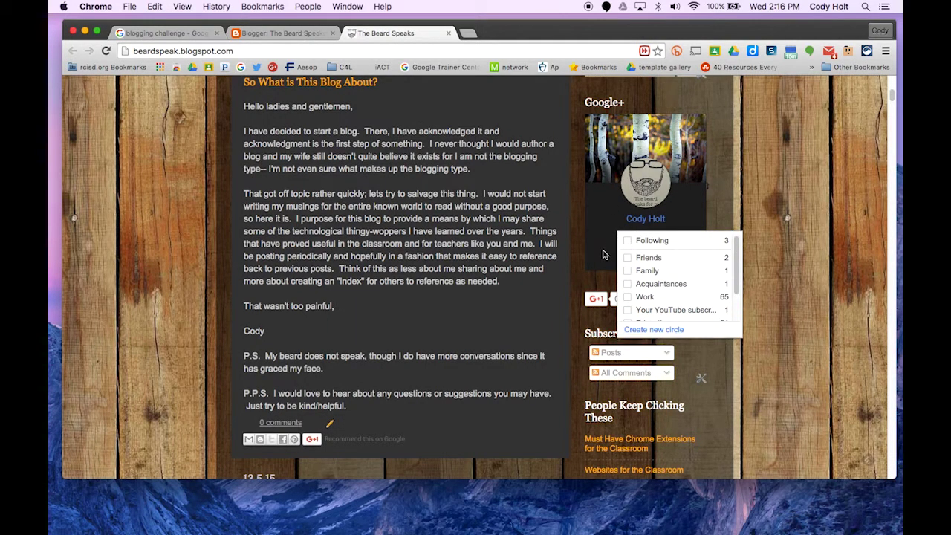
scroll(628, 251, down, 3)
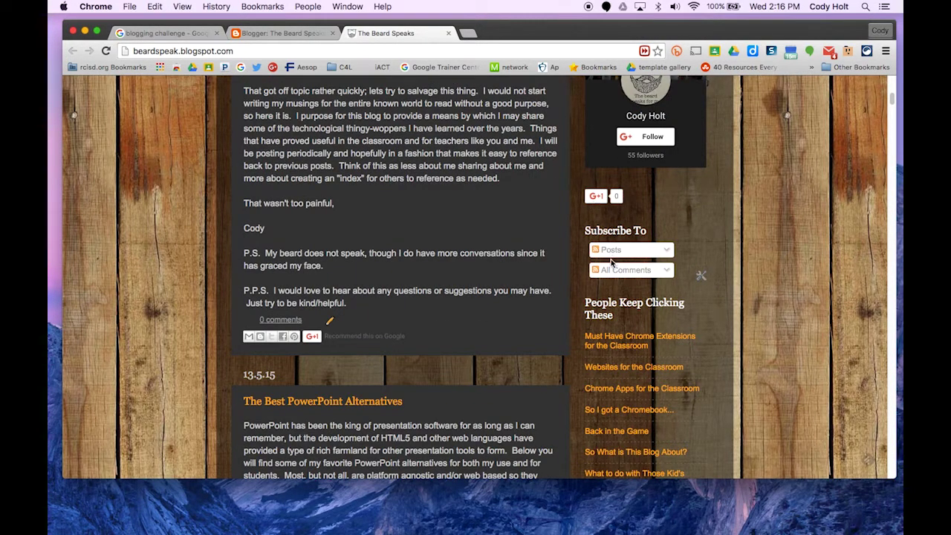
scroll(627, 252, down, 4)
scroll(627, 251, down, 6)
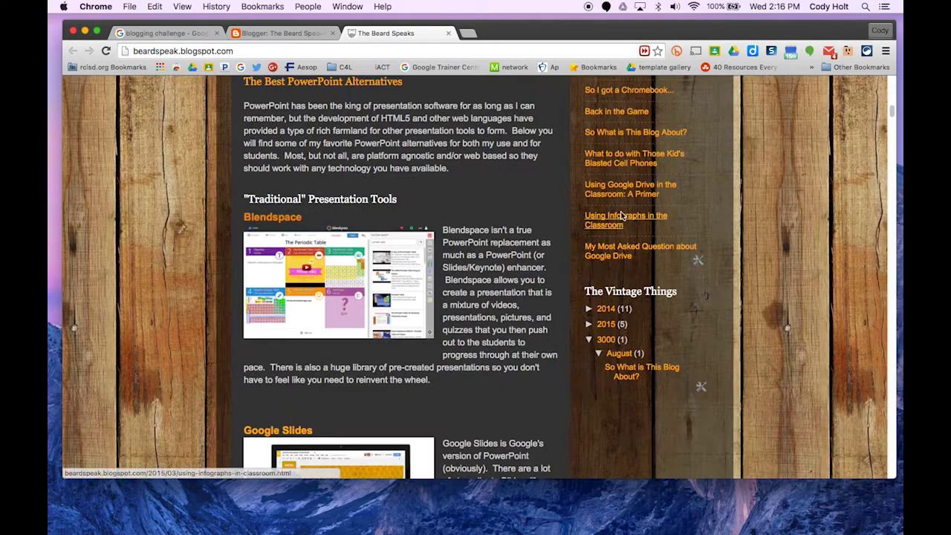
scroll(564, 314, down, 18)
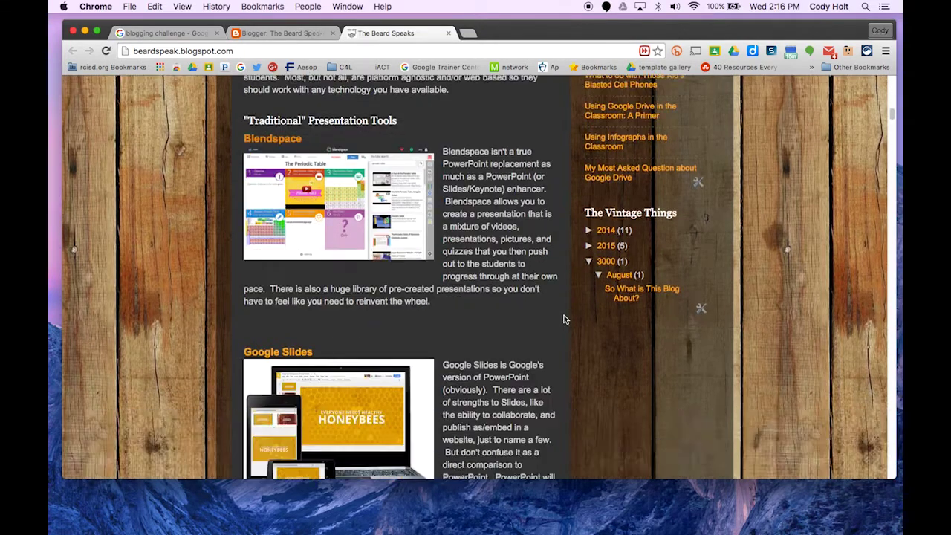
scroll(542, 315, down, 20)
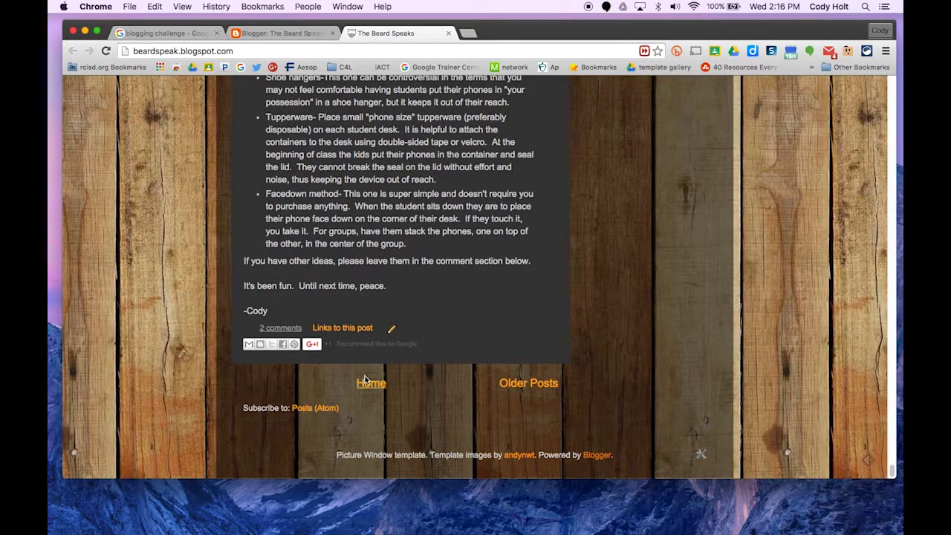
scroll(433, 356, up, 20)
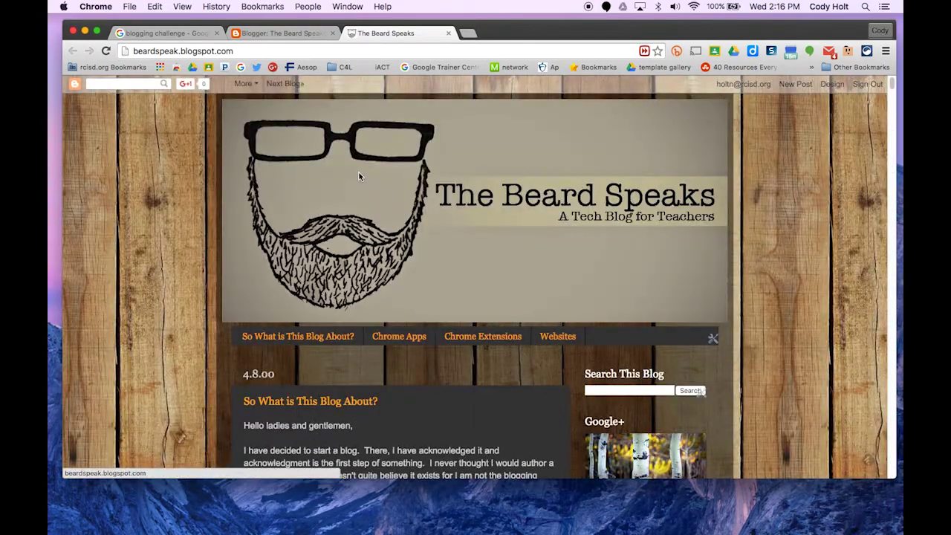